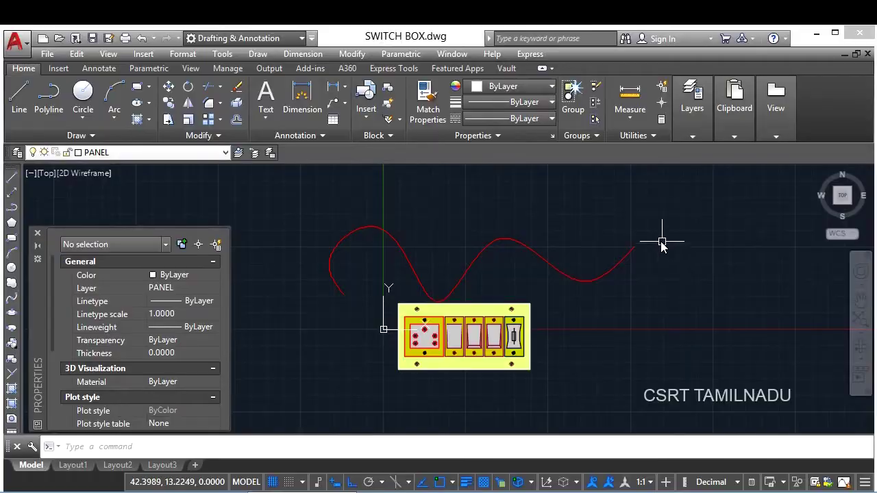
Clear the selection and try opening the Layer States Manager with LAS and LAYERSTATE
{"action": "left_click", "coordinate": [580, 209]}
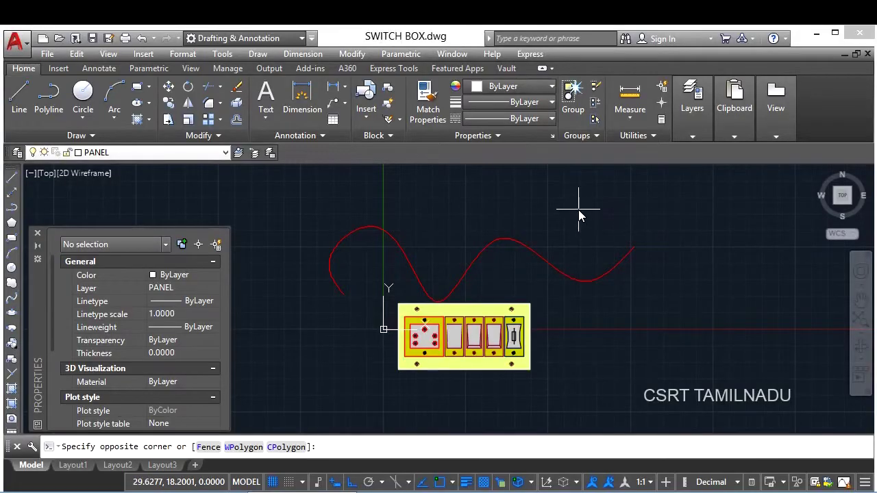
{"action": "left_click", "coordinate": [684, 319]}
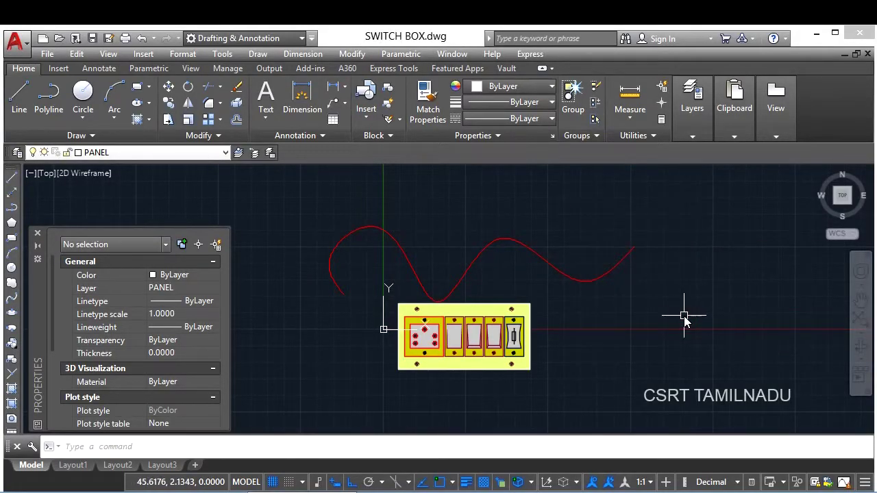
{"action": "type", "text": "LAS"}
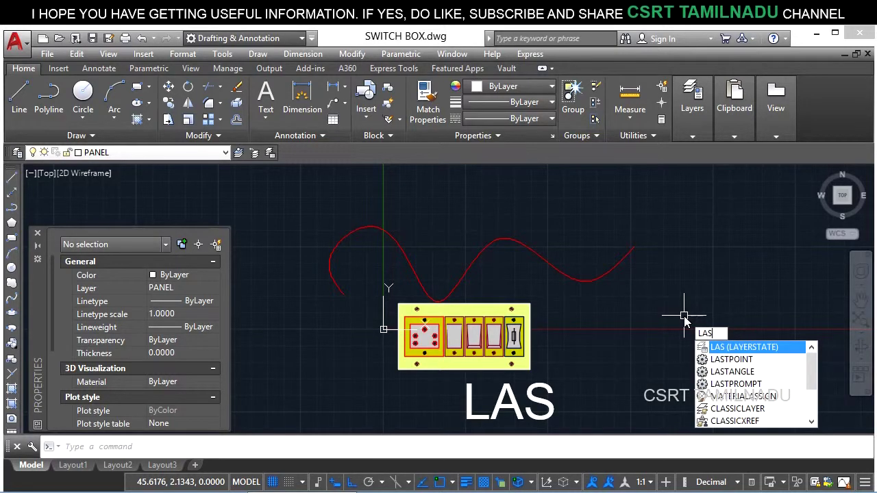
{"action": "key", "text": "Return"}
{"action": "key", "text": "Escape"}
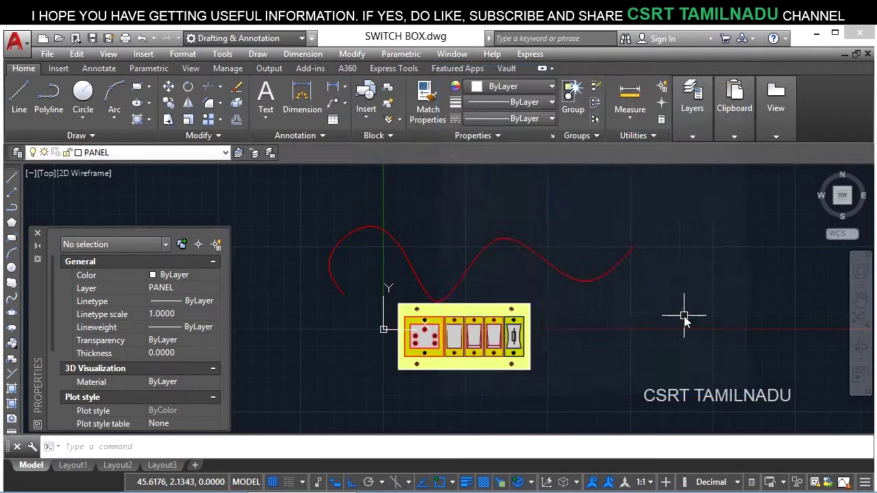
{"action": "type", "text": "LY"}
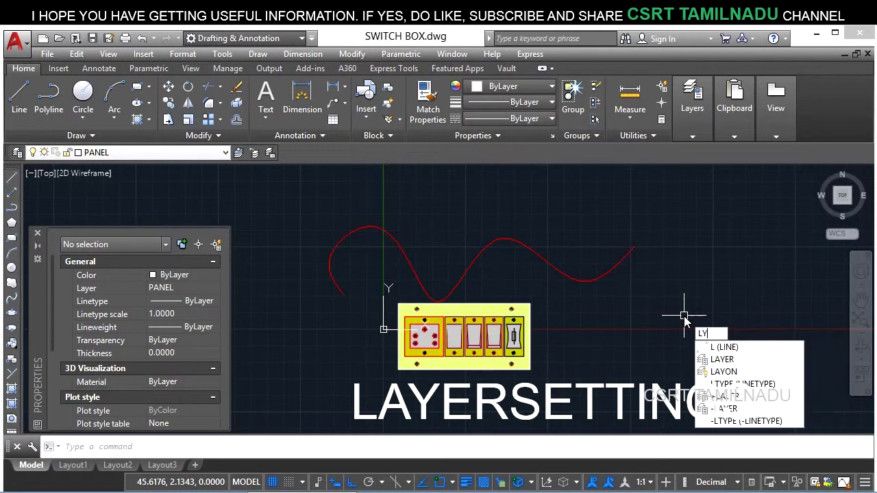
{"action": "type", "text": "AYERS"}
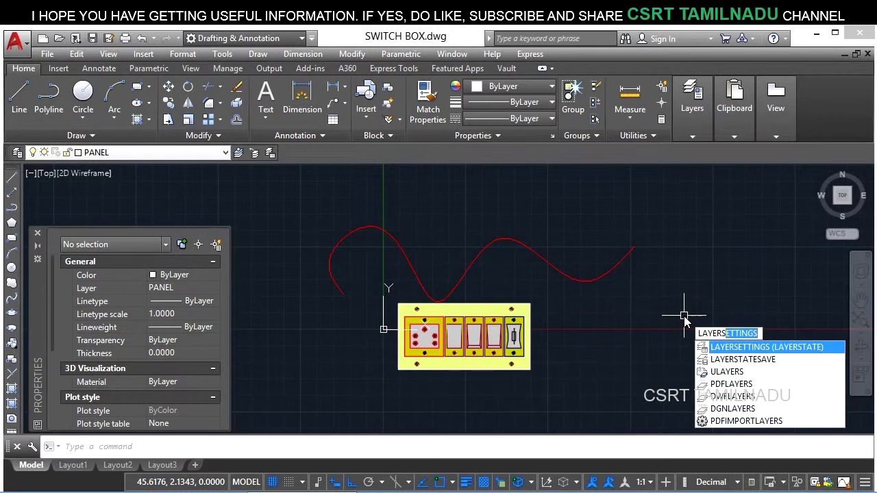
{"action": "key", "text": "BackSpace"}
{"action": "key", "text": "BackSpace"}
{"action": "key", "text": "BackSpace"}
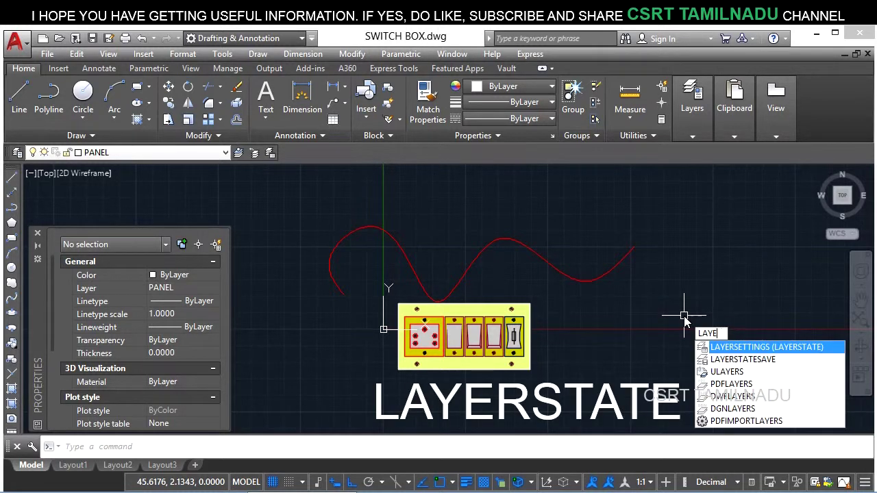
{"action": "type", "text": "RSTATE"}
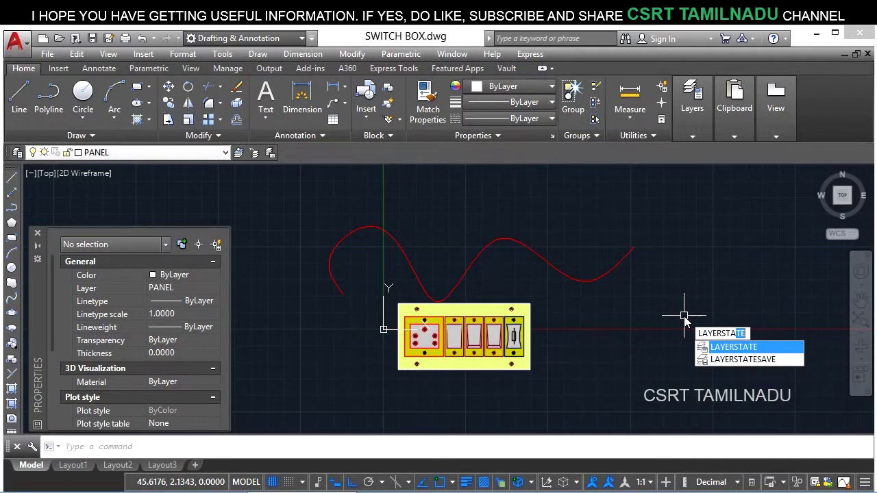
{"action": "key", "text": "Return"}
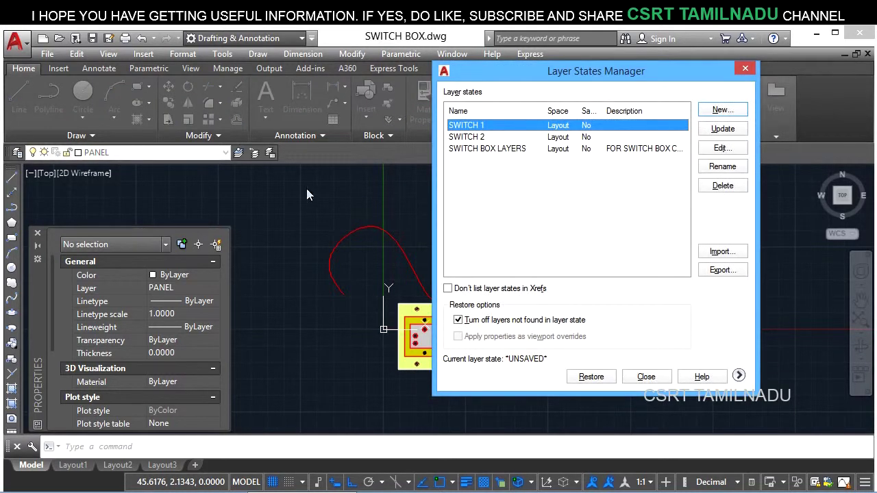
{"action": "left_click", "coordinate": [655, 378]}
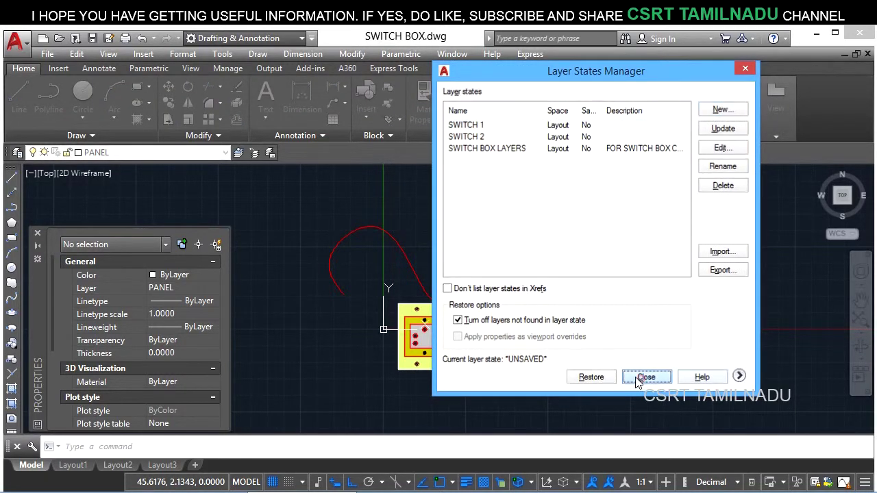
Reopen the Layer States Manager from the ribbon and the Format menu, closing it each time
{"action": "left_click", "coordinate": [270, 152]}
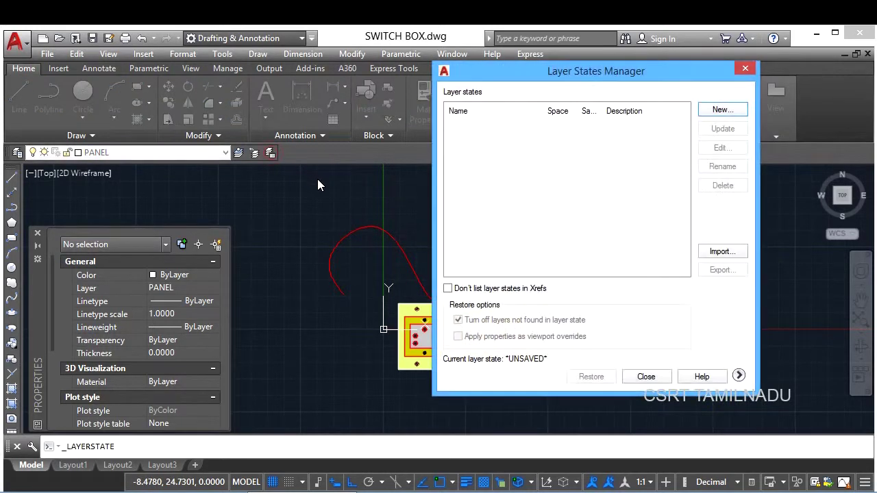
{"action": "left_click", "coordinate": [660, 381]}
{"action": "left_click", "coordinate": [195, 57]}
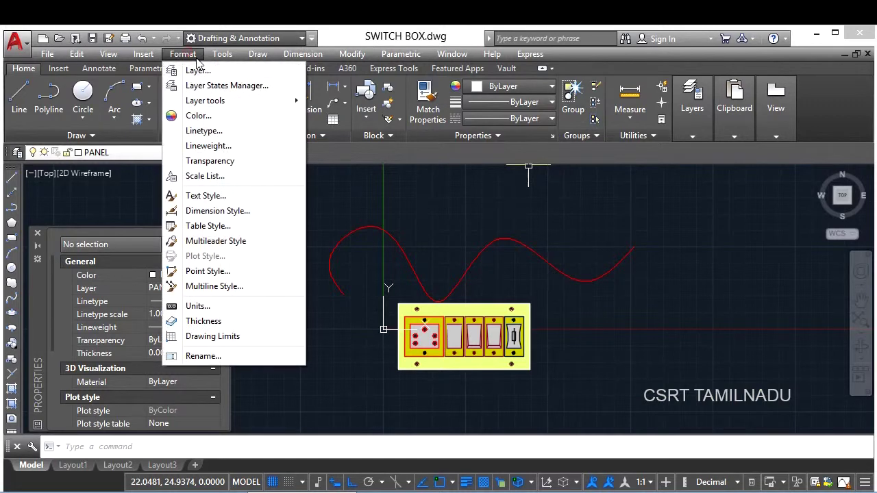
{"action": "left_click", "coordinate": [216, 86]}
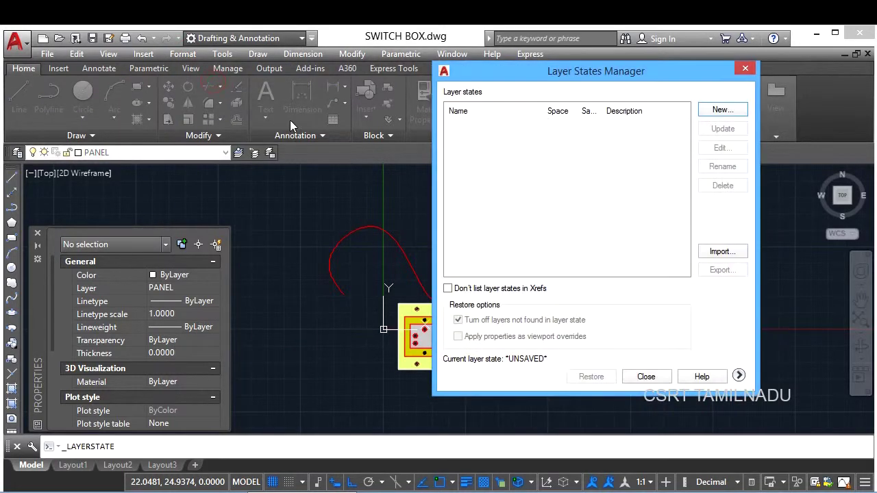
{"action": "left_click", "coordinate": [660, 381]}
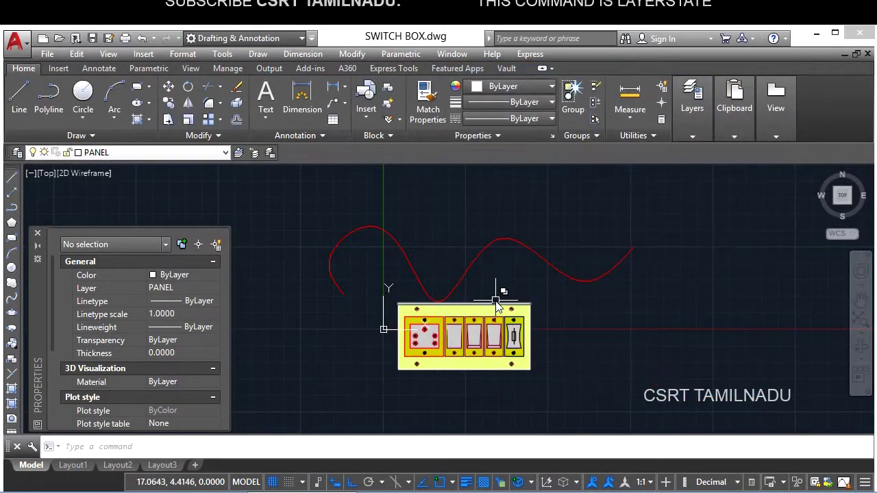
Open the Layer Properties Manager with LAY and confirm it holds no saved layer states
{"action": "type", "text": "LAYER"}
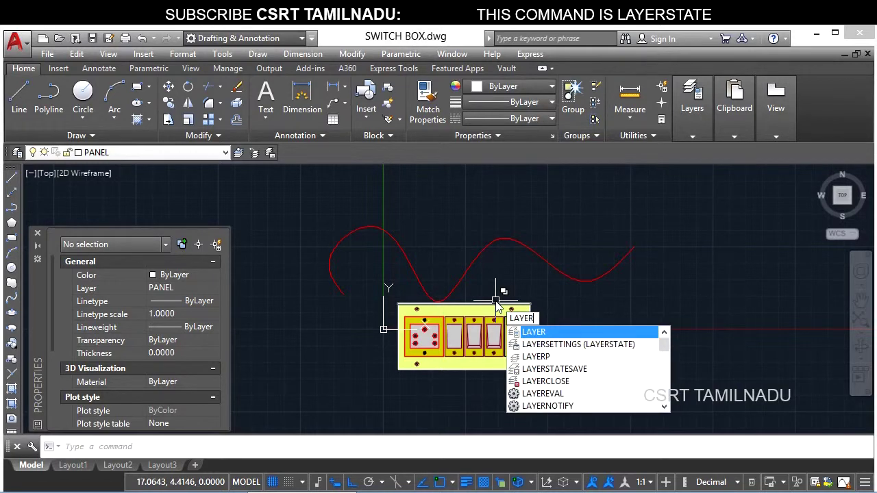
{"action": "key", "text": "Return"}
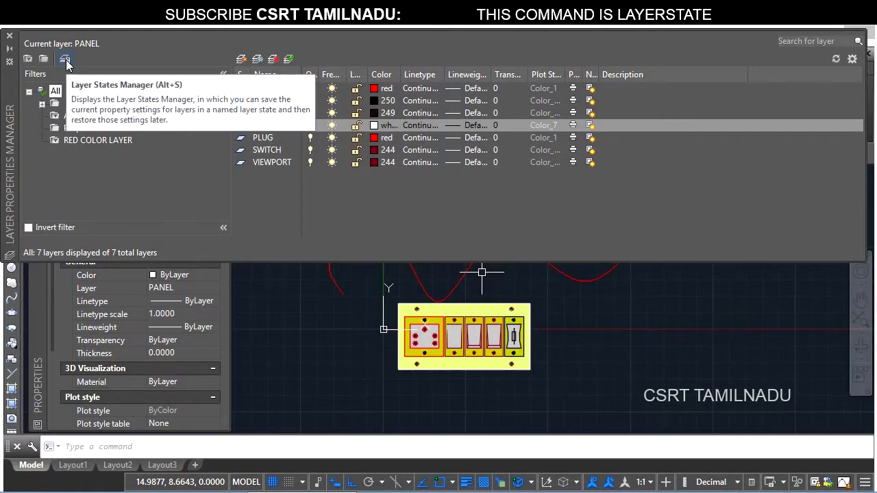
{"action": "left_click", "coordinate": [65, 60]}
{"action": "left_click", "coordinate": [646, 377]}
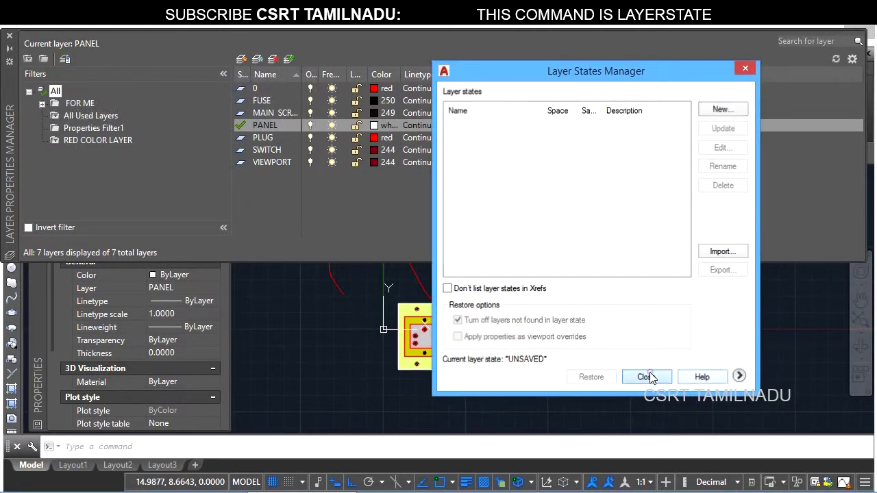
{"action": "right_click", "coordinate": [338, 206]}
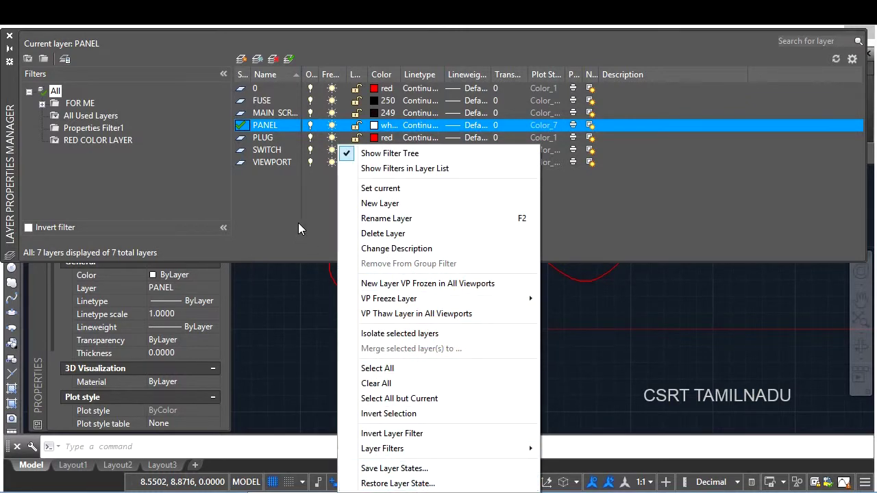
{"action": "left_click", "coordinate": [9, 36]}
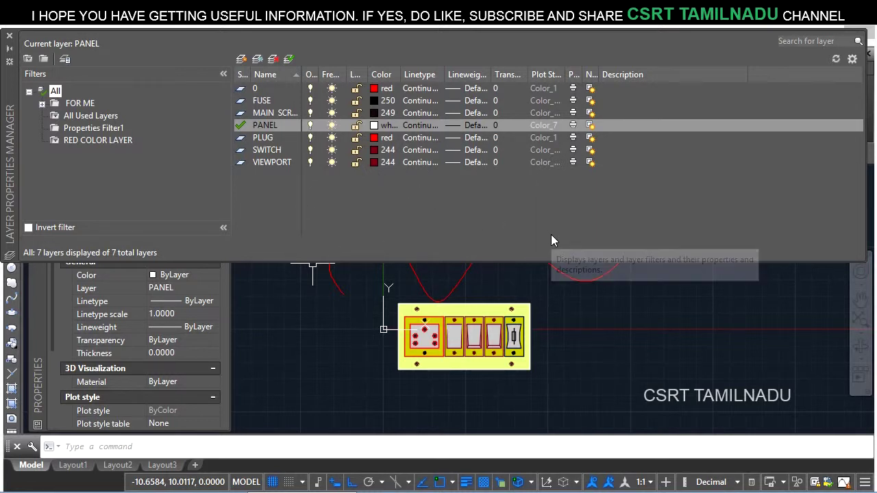
Save a new layer state named SWITCH with the description FOR SWITCH BOX
{"action": "type", "text": "LAS"}
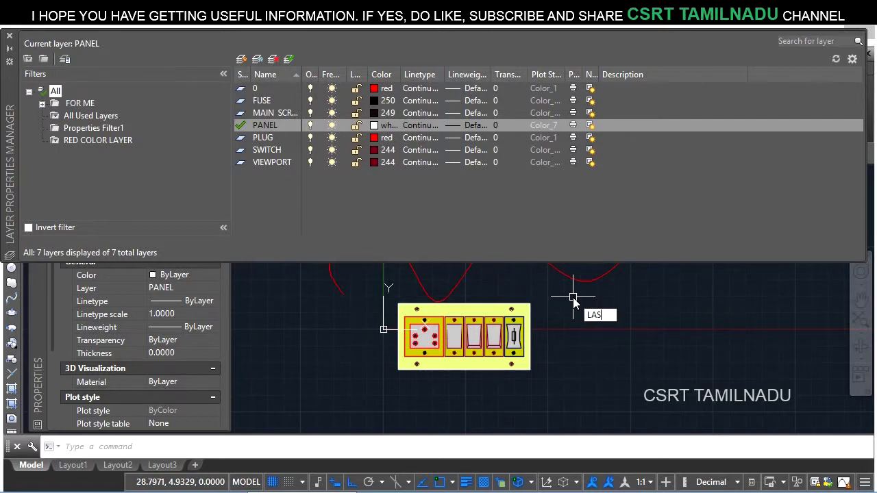
{"action": "key", "text": "Return"}
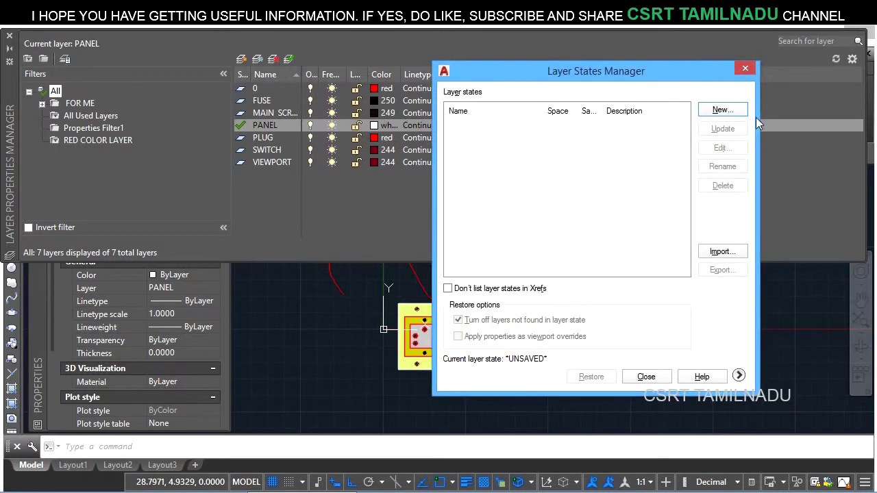
{"action": "left_click", "coordinate": [731, 117]}
{"action": "type", "text": "SWITCH"}
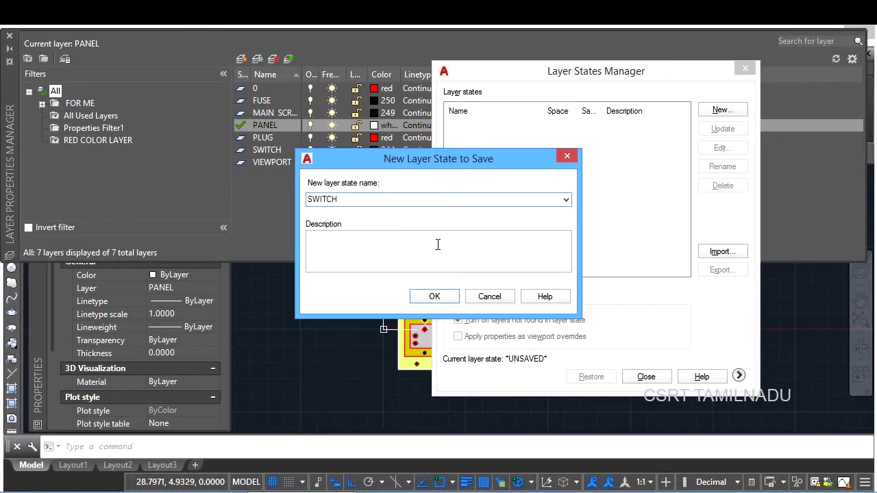
{"action": "left_click", "coordinate": [438, 244]}
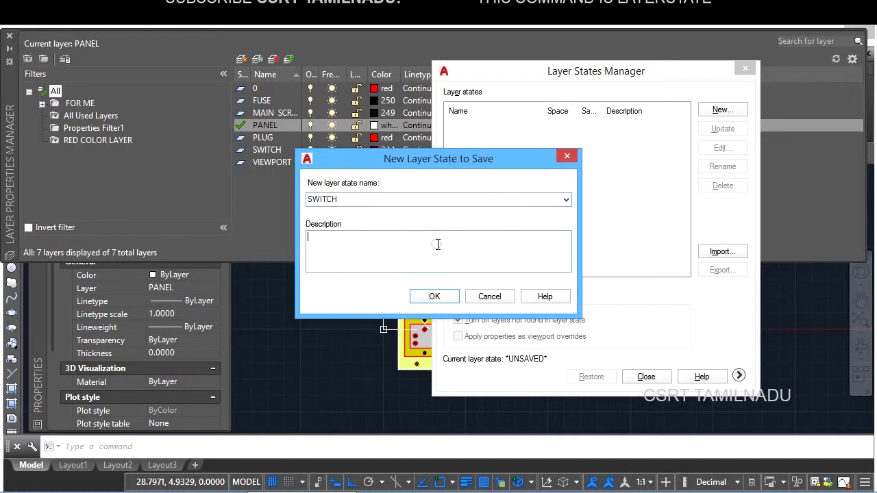
{"action": "type", "text": "FOR SWITCH BOX"}
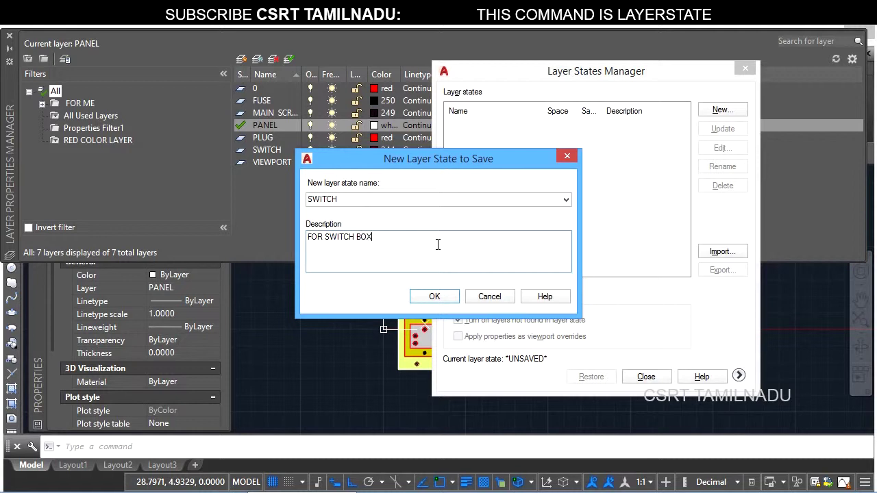
{"action": "key", "text": "Return"}
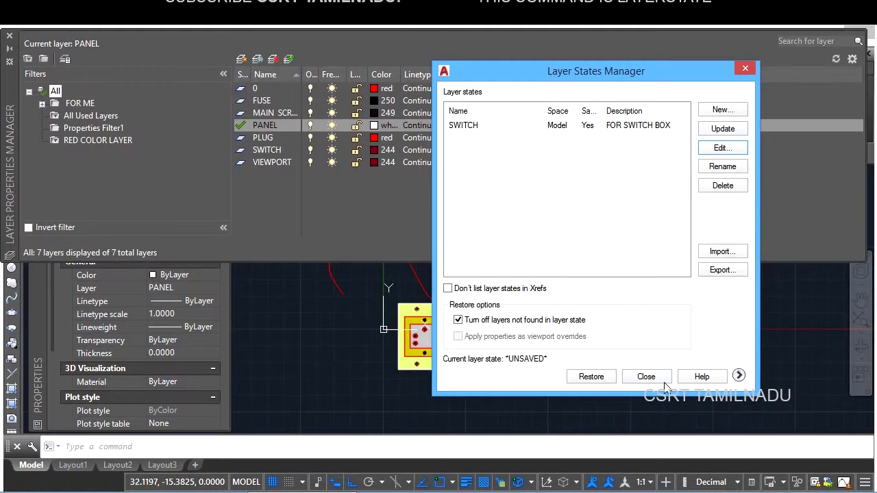
Close the Layer States Manager and add a new layer named Layer1, making eight layers
{"action": "left_click", "coordinate": [645, 375]}
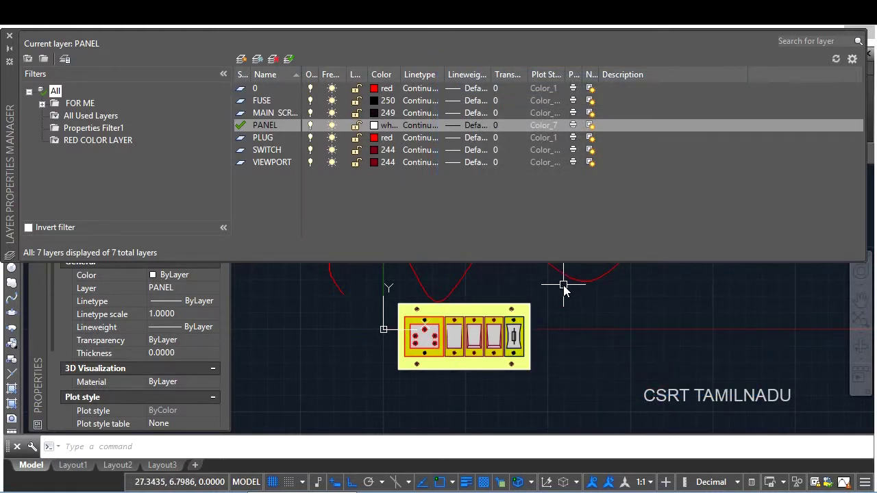
{"action": "left_click", "coordinate": [241, 58]}
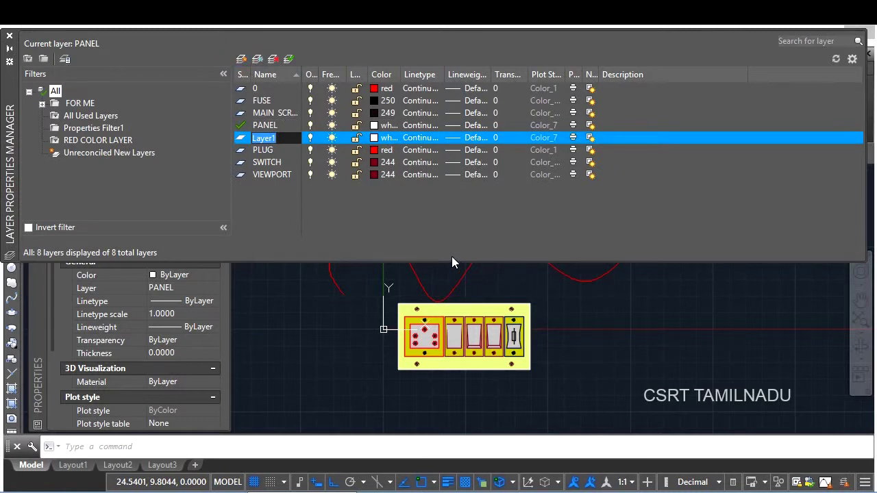
{"action": "key", "text": "Return"}
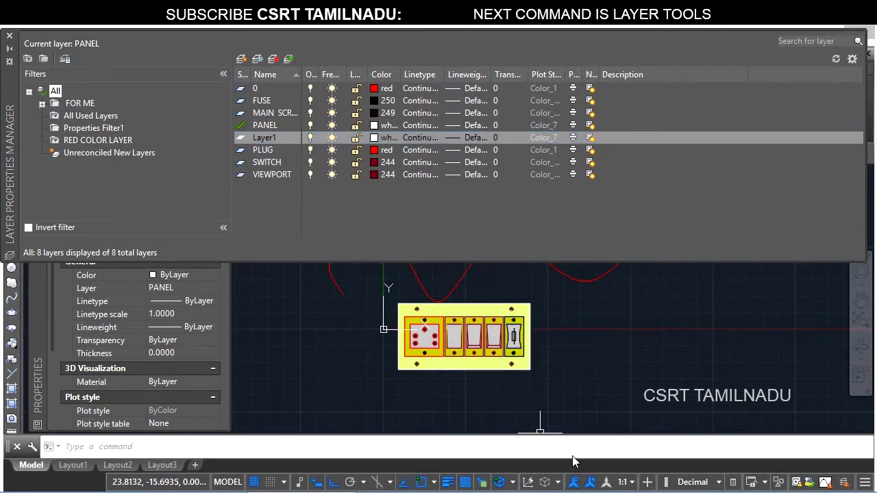
Overwrite the SWITCH layer state with the current layers, now including Layer1
{"action": "type", "text": "LAS"}
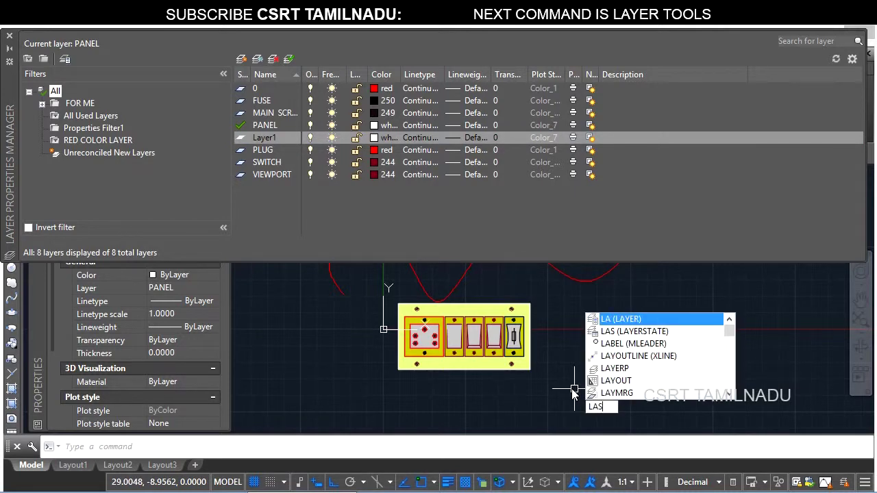
{"action": "key", "text": "Return"}
{"action": "left_click", "coordinate": [722, 148]}
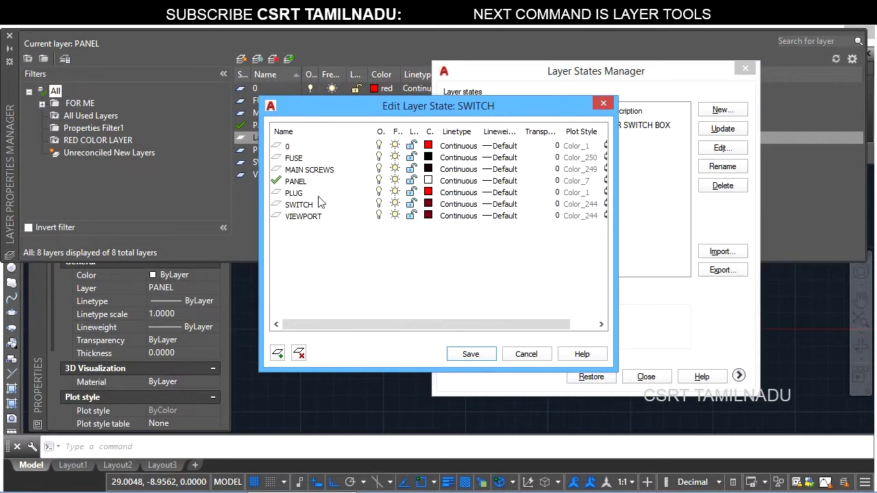
{"action": "left_click", "coordinate": [526, 354]}
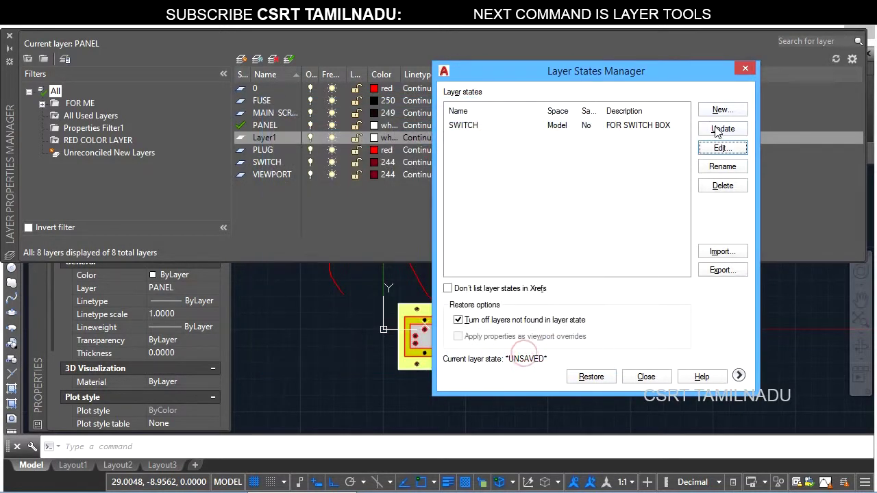
{"action": "left_click", "coordinate": [722, 129]}
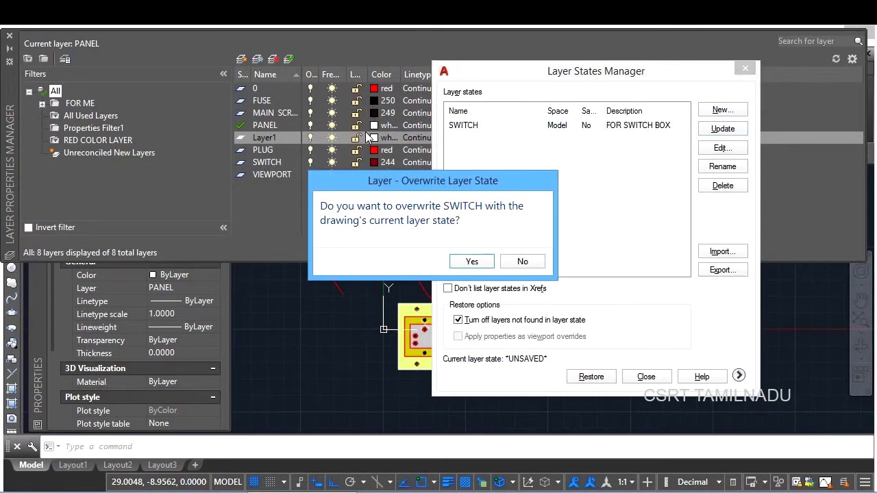
{"action": "left_click", "coordinate": [471, 264]}
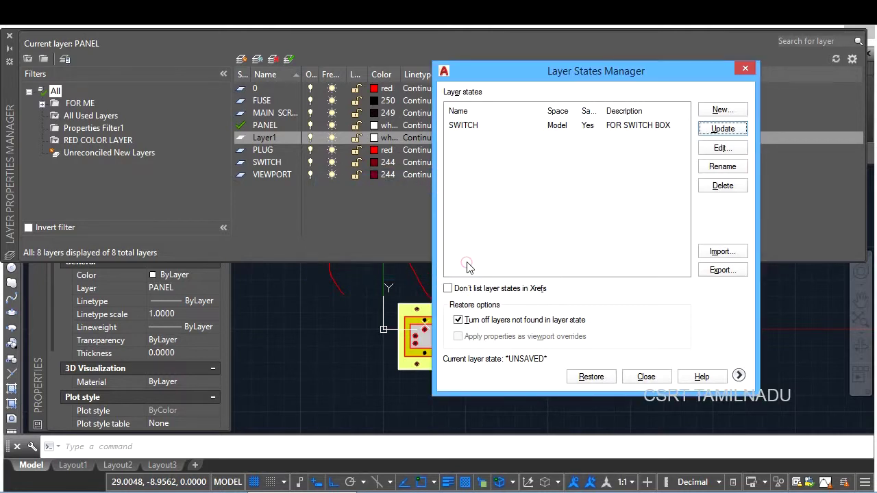
Edit SWITCH to drop layer 0, briefly re-adding it, then save the seven-layer state
{"action": "left_click", "coordinate": [722, 148]}
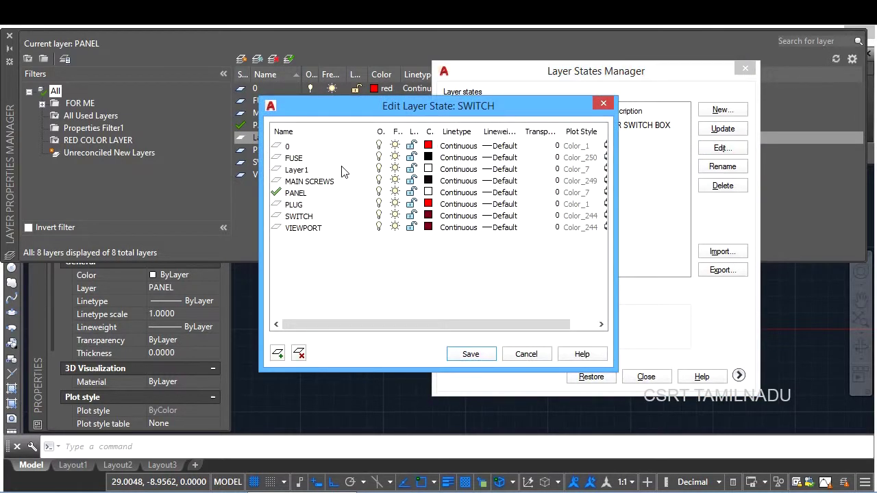
{"action": "key", "text": "Escape"}
{"action": "left_click", "coordinate": [722, 148]}
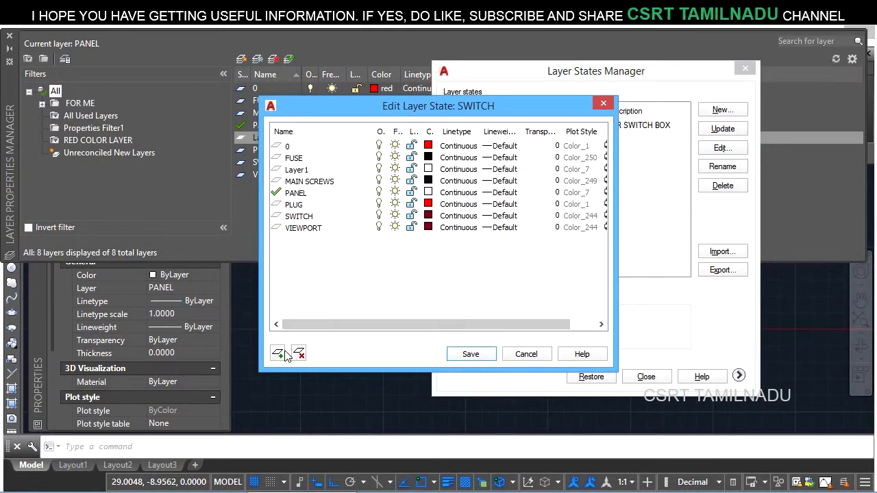
{"action": "left_click", "coordinate": [312, 145]}
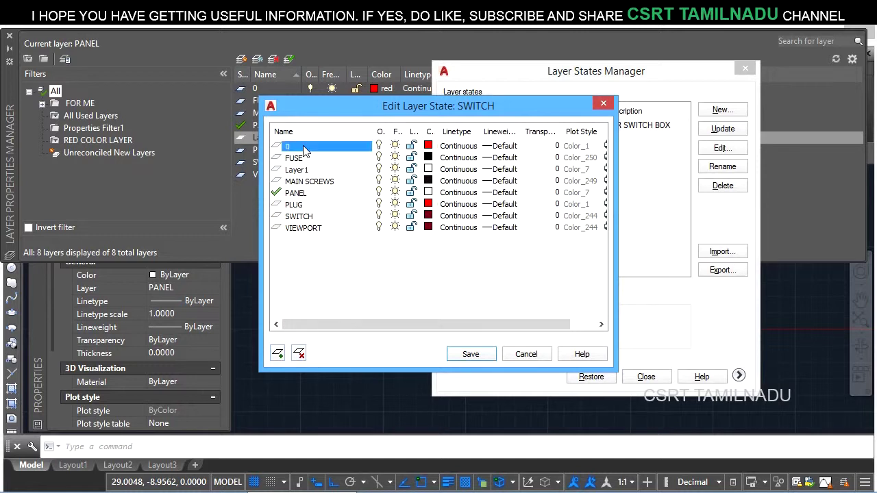
{"action": "left_click", "coordinate": [298, 354]}
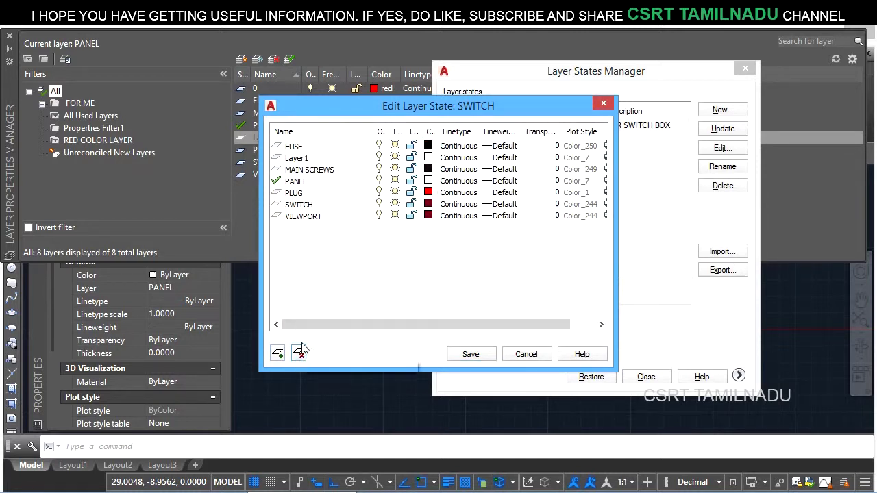
{"action": "left_click", "coordinate": [278, 354]}
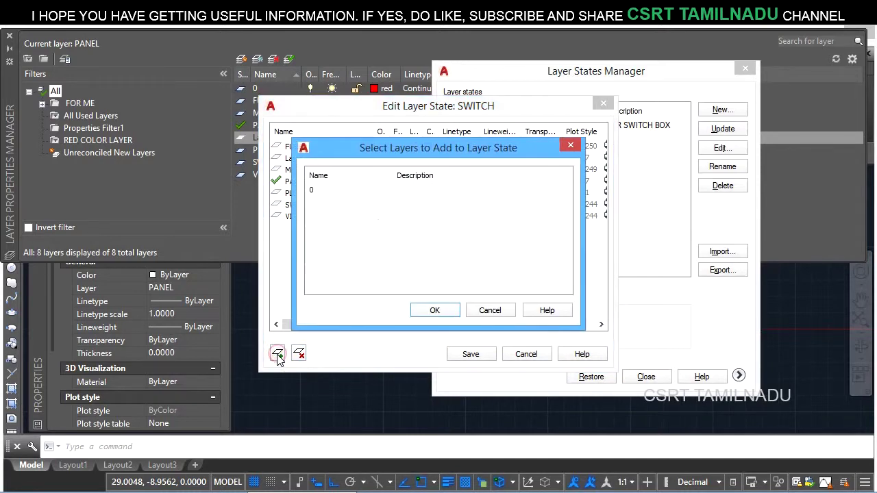
{"action": "left_click", "coordinate": [314, 191]}
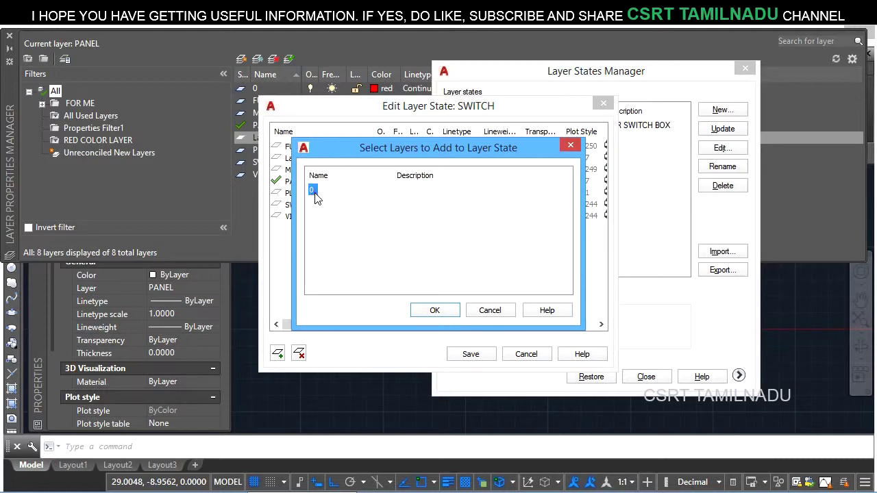
{"action": "left_click", "coordinate": [436, 311]}
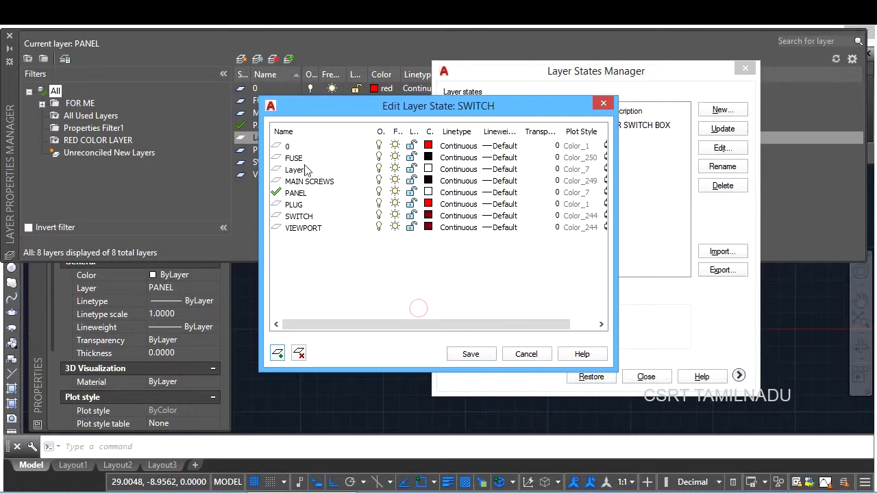
{"action": "left_click", "coordinate": [287, 147]}
{"action": "left_click", "coordinate": [299, 353]}
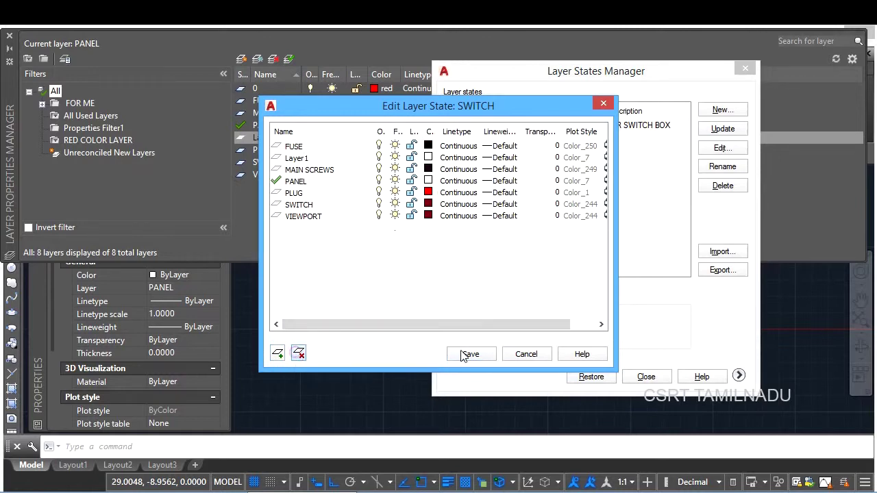
{"action": "left_click", "coordinate": [470, 355]}
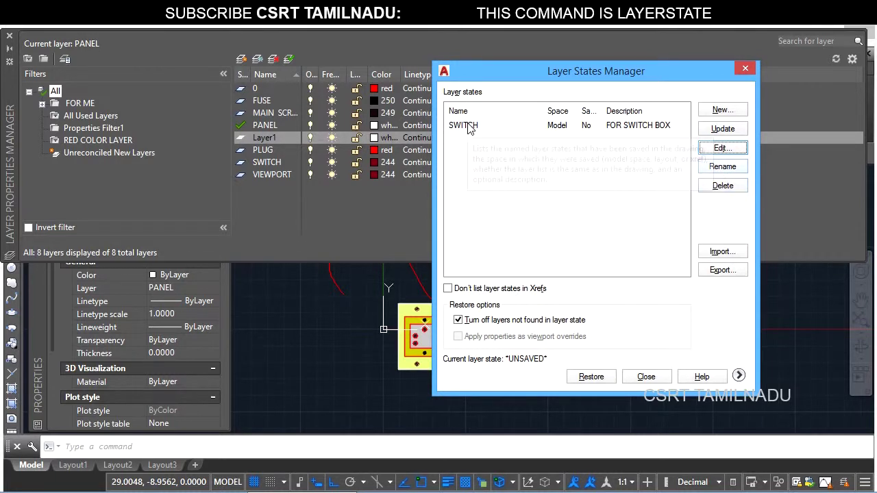
Export the SWITCH layer state as SWITCH.las into Documents and close the Layer States Manager
{"action": "left_click", "coordinate": [725, 168]}
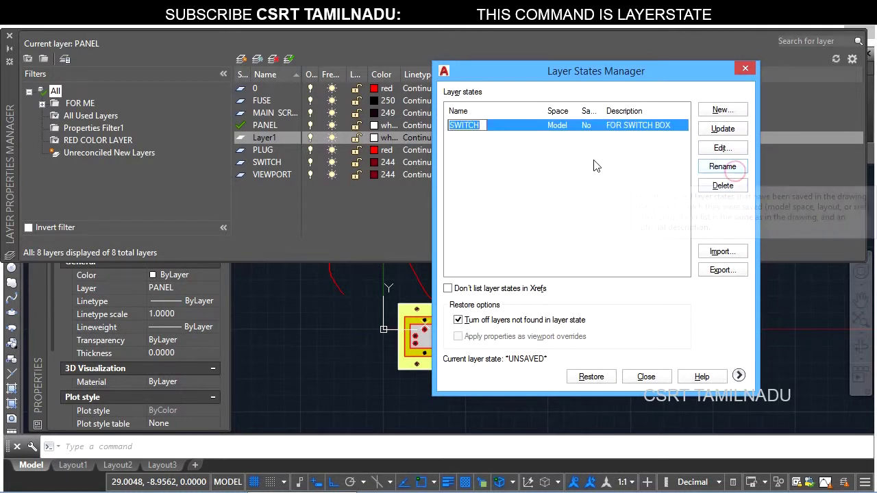
{"action": "left_click", "coordinate": [617, 211]}
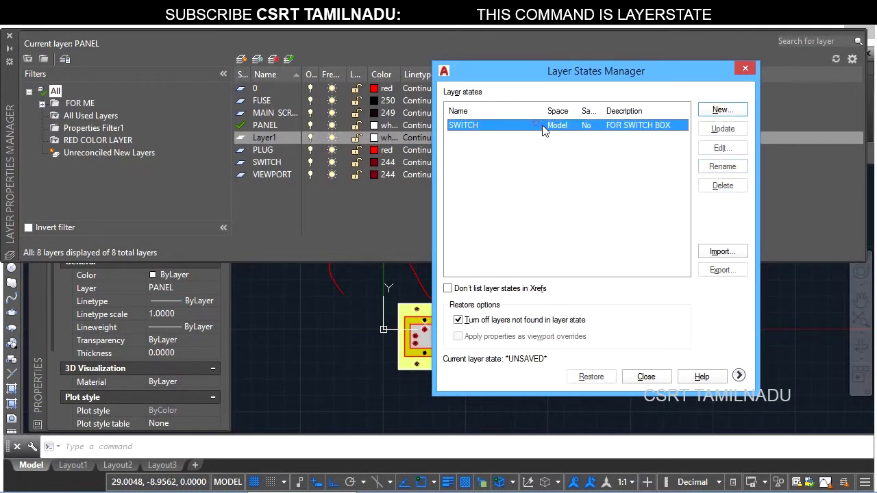
{"action": "left_click", "coordinate": [732, 189]}
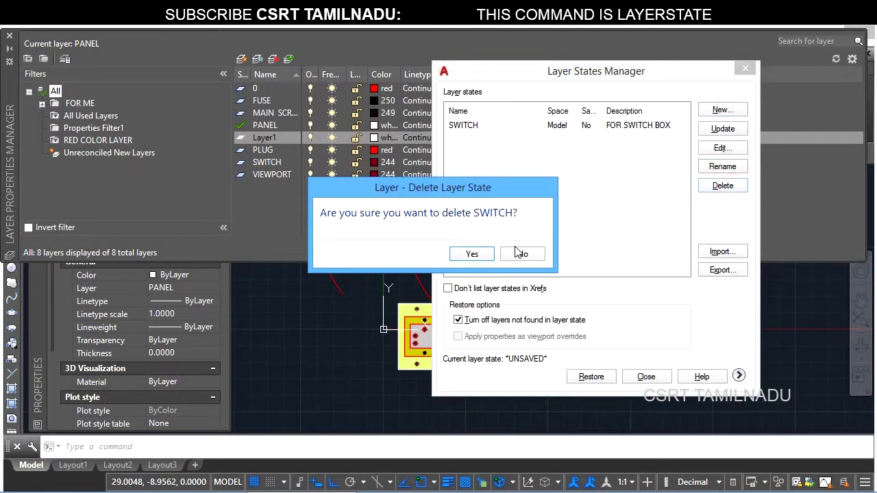
{"action": "left_click", "coordinate": [514, 255]}
{"action": "left_click", "coordinate": [723, 270]}
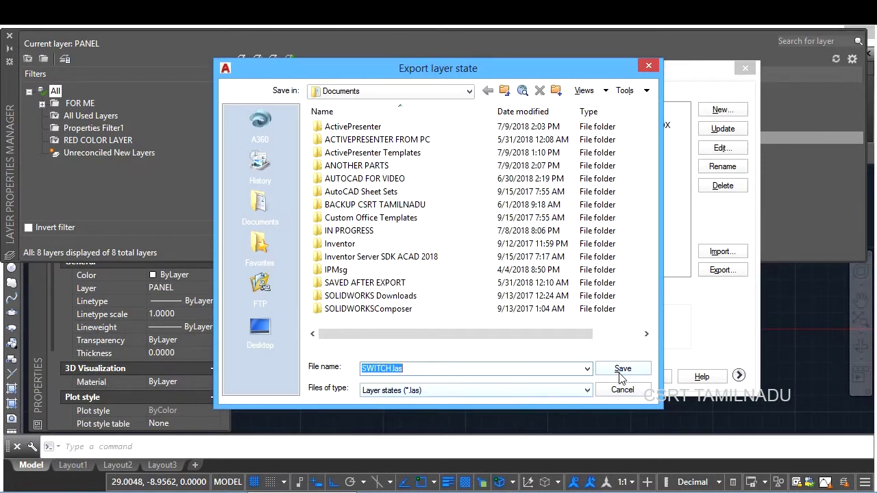
{"action": "left_click", "coordinate": [622, 370]}
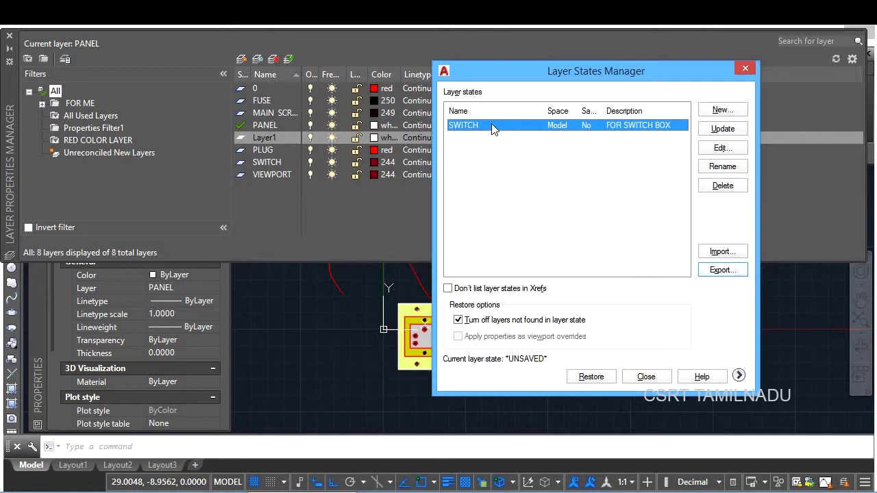
{"action": "left_click", "coordinate": [646, 378]}
Create Drawing8 from the acad template, then switch to SWITCH BOX.dwg and back to Drawing8
{"action": "type", "text": "NE"}
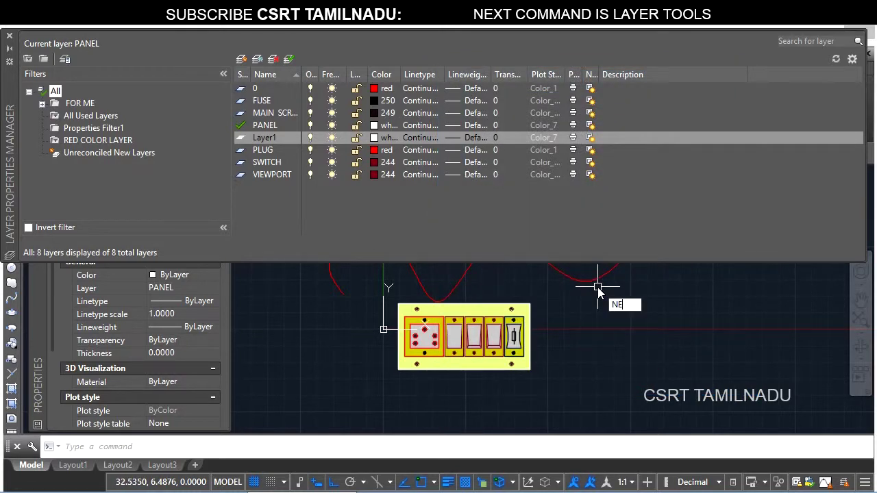
{"action": "key", "text": "Escape"}
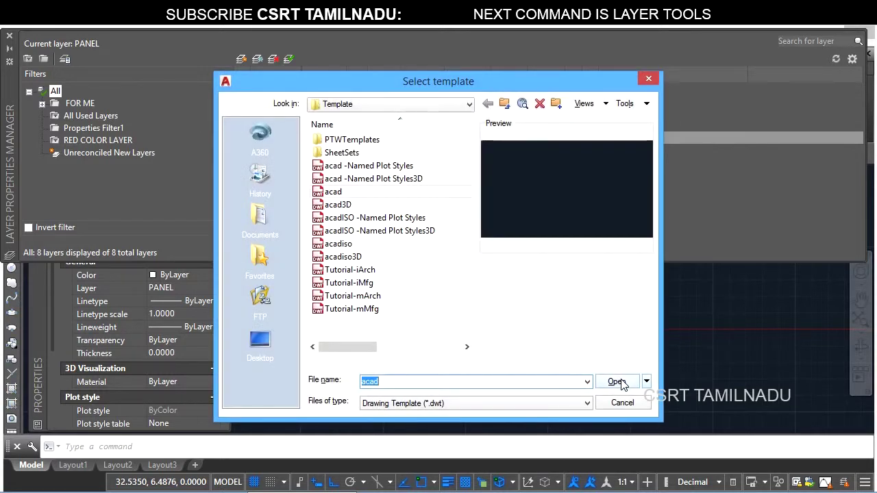
{"action": "left_click", "coordinate": [621, 380]}
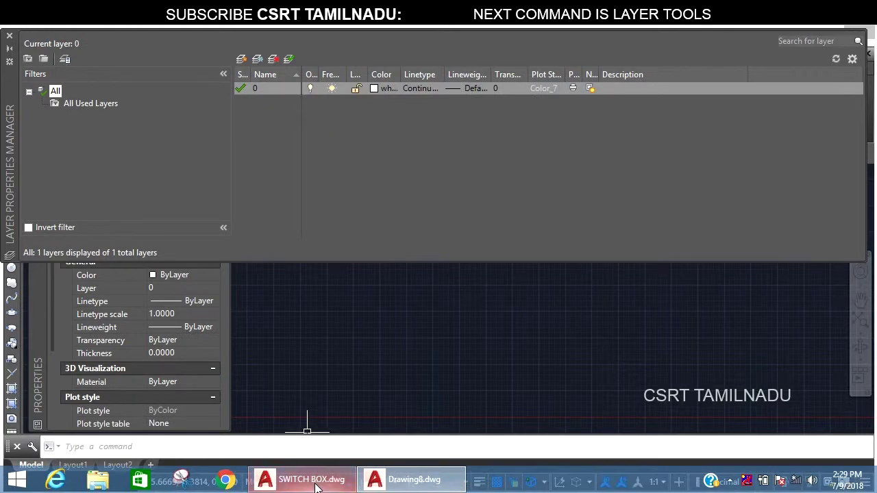
{"action": "left_click", "coordinate": [312, 480]}
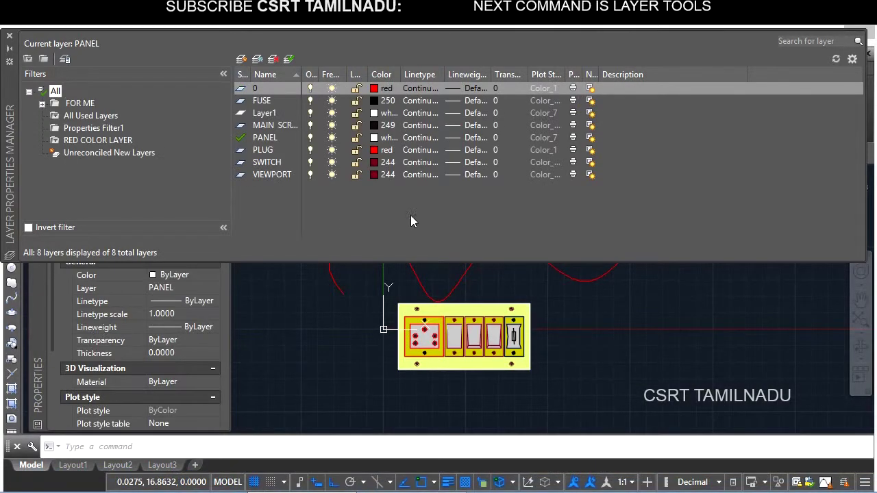
{"action": "left_click", "coordinate": [407, 480]}
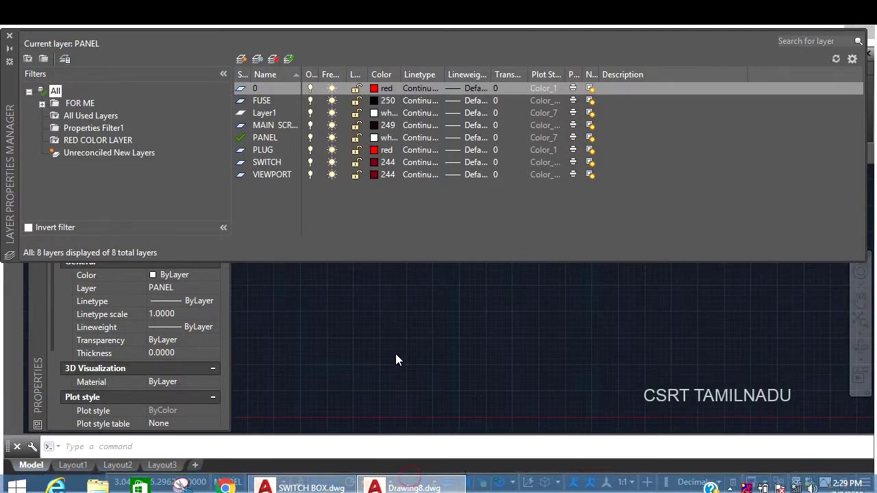
Import SWITCH.las into Drawing8 using the Layer states (*.las) filter, without restoring it yet
{"action": "type", "text": "las"}
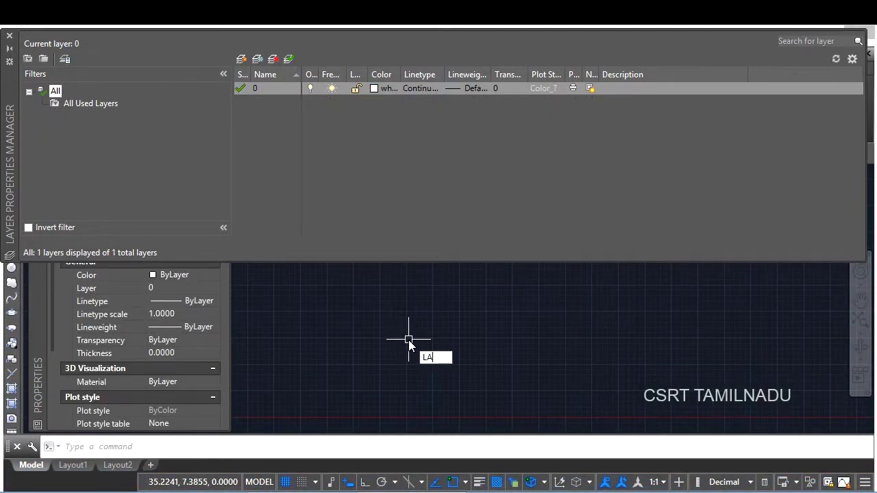
{"action": "key", "text": "Return"}
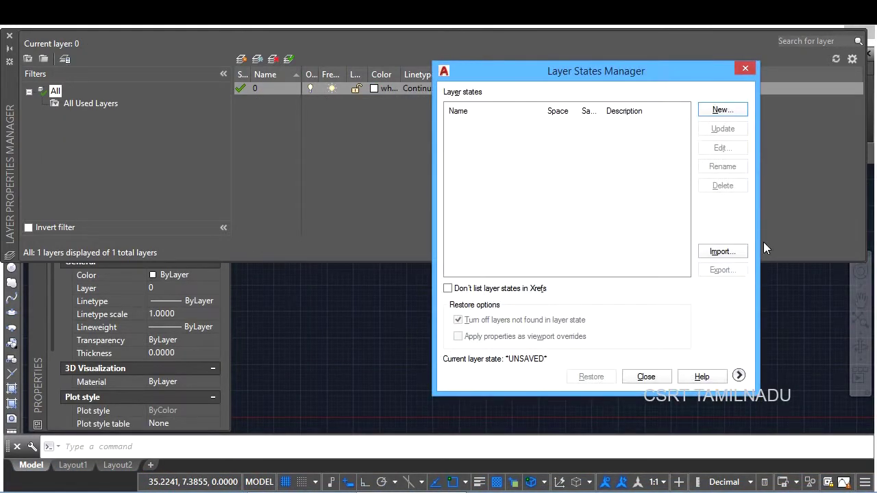
{"action": "left_click", "coordinate": [723, 253]}
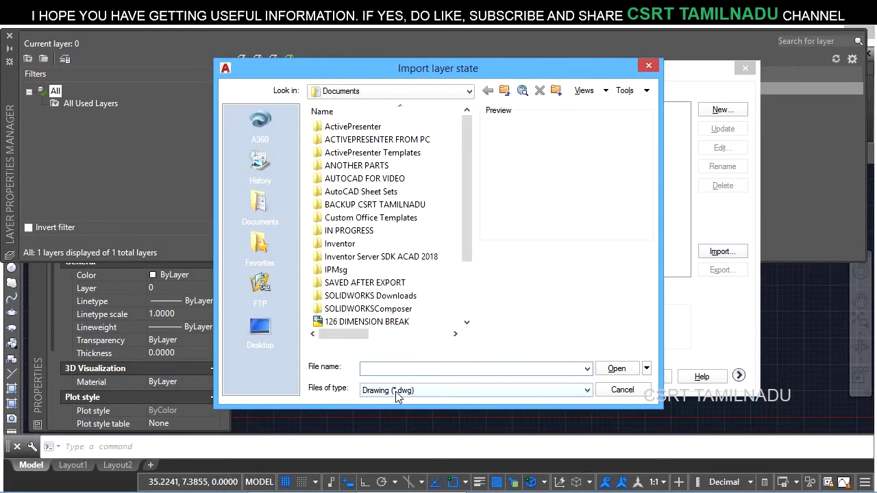
{"action": "left_click", "coordinate": [494, 389]}
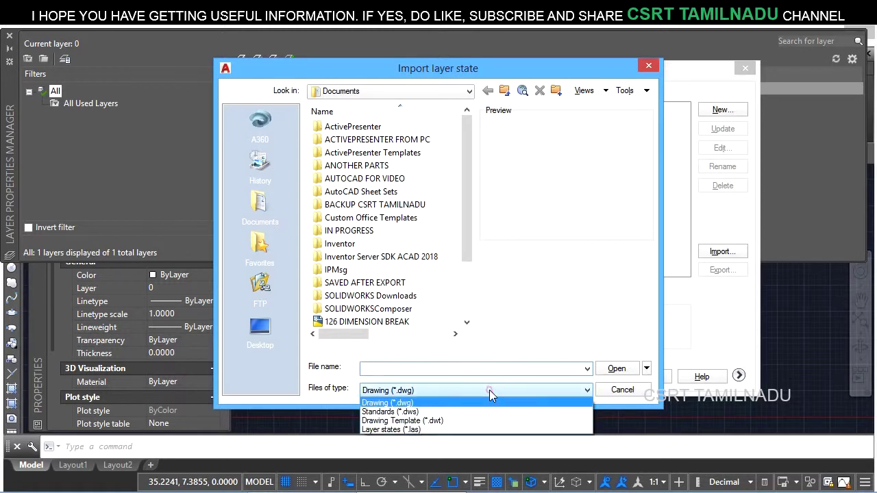
{"action": "left_click", "coordinate": [425, 430]}
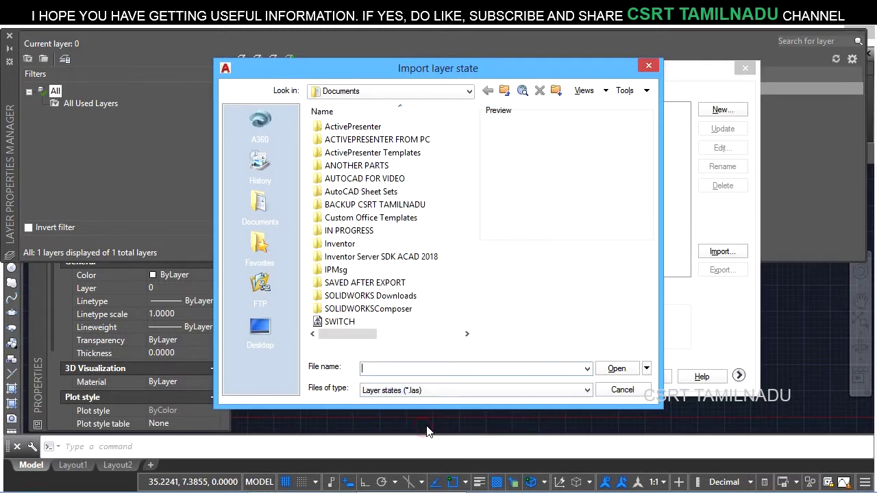
{"action": "double_click", "coordinate": [338, 321]}
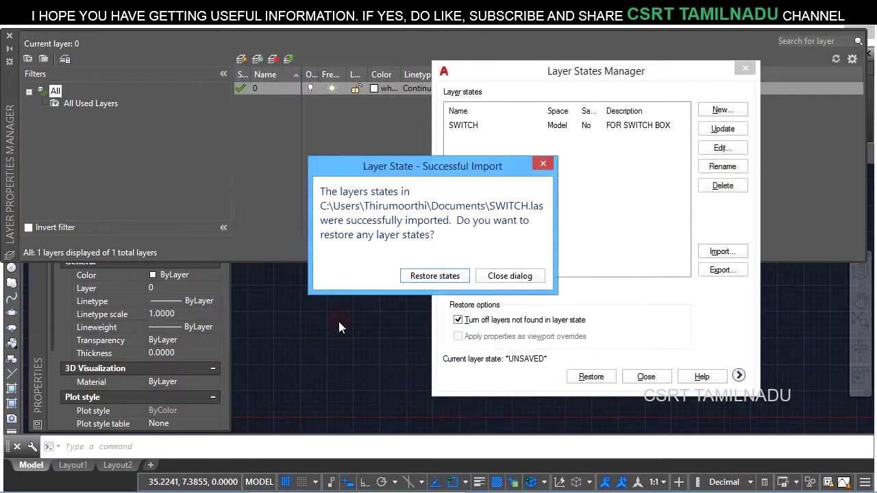
{"action": "left_click", "coordinate": [520, 277]}
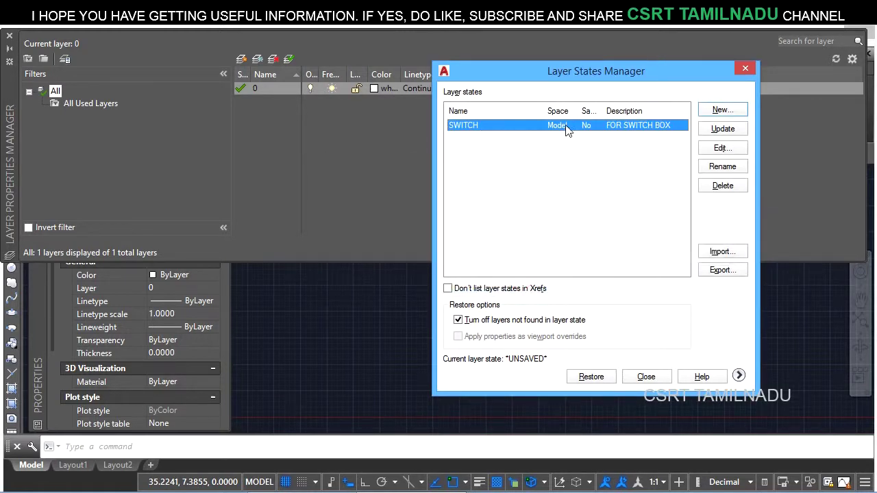
Review the SWITCH layer state's saved layers, trying to remove Layer1 before closing the editor
{"action": "left_click", "coordinate": [728, 148]}
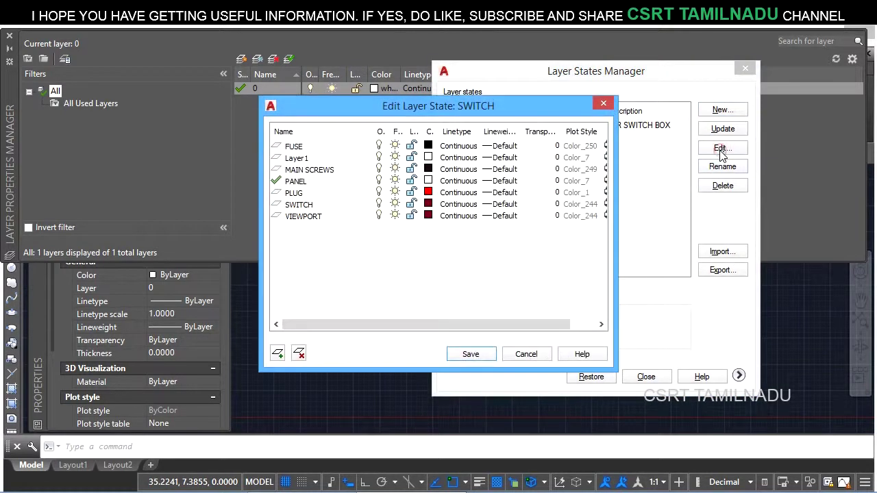
{"action": "left_click_drag", "start_coordinate": [347, 118], "coordinate": [374, 81]}
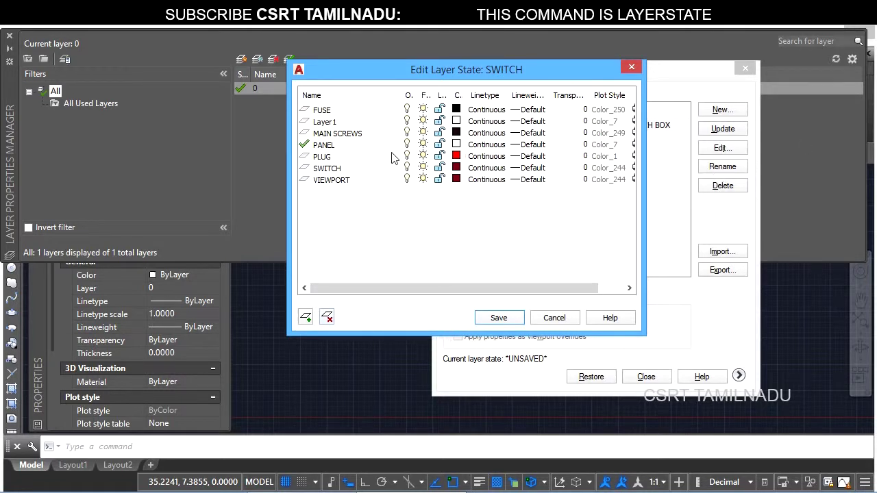
{"action": "left_click", "coordinate": [325, 122]}
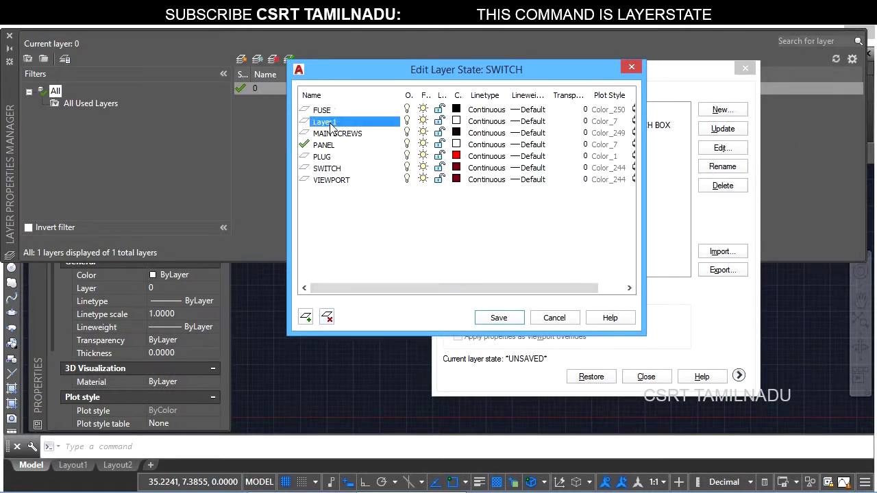
{"action": "left_click", "coordinate": [327, 317]}
{"action": "left_click", "coordinate": [499, 318]}
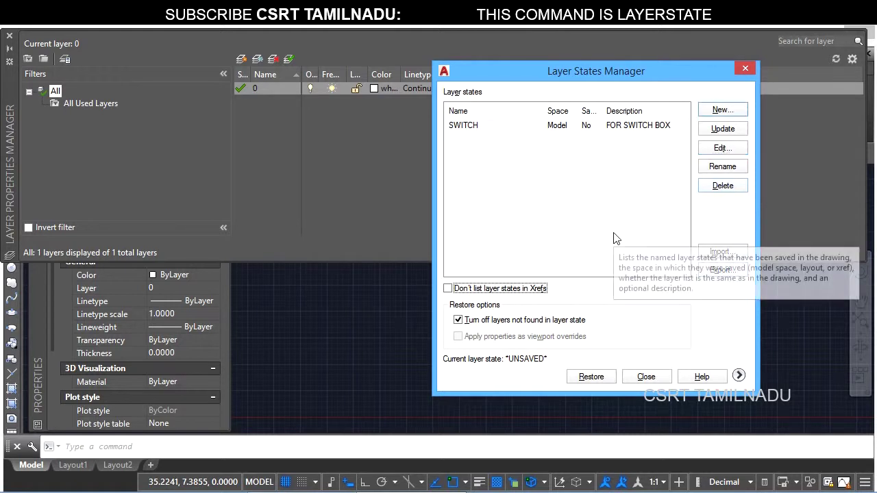
Toggle the Don't list layer states in Xrefs option, then reopen and cancel the SWITCH editor
{"action": "left_click", "coordinate": [498, 294]}
{"action": "left_click", "coordinate": [499, 293]}
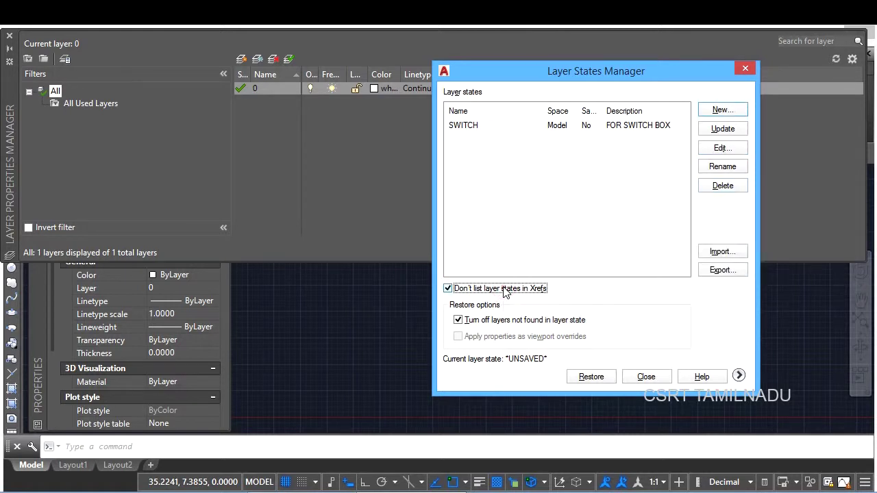
{"action": "left_click", "coordinate": [507, 291]}
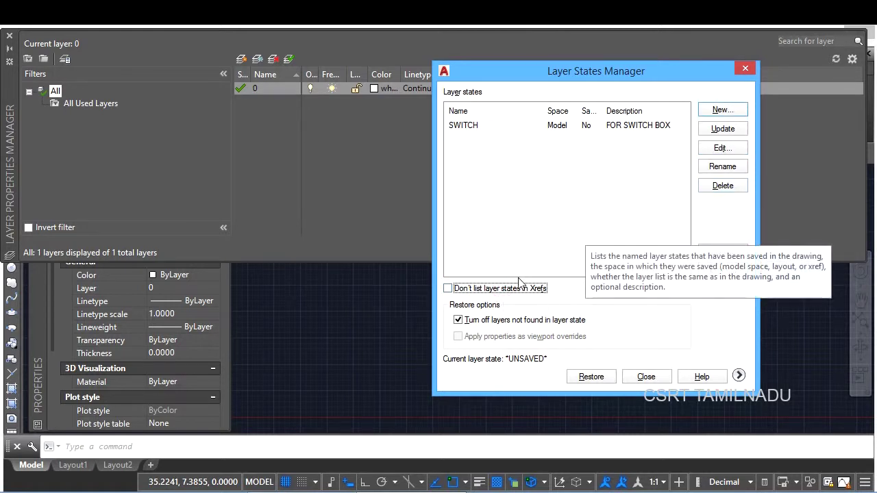
{"action": "key", "text": "shift+Tab"}
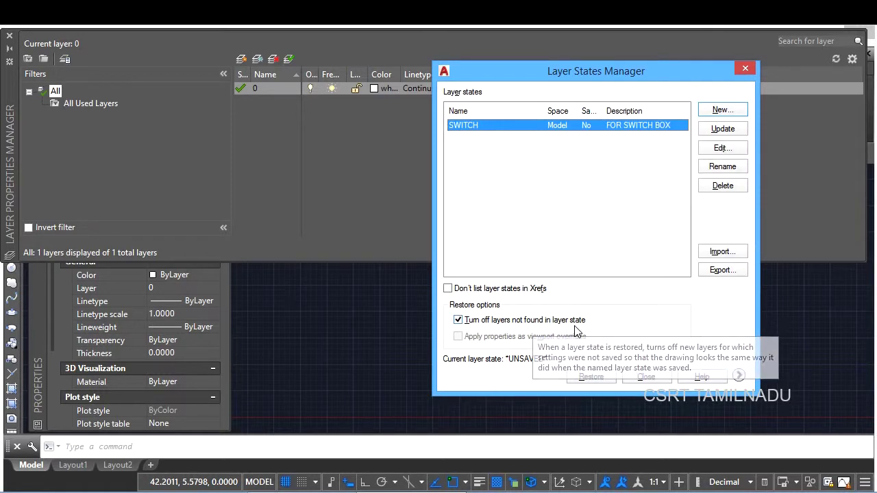
{"action": "left_click", "coordinate": [722, 148]}
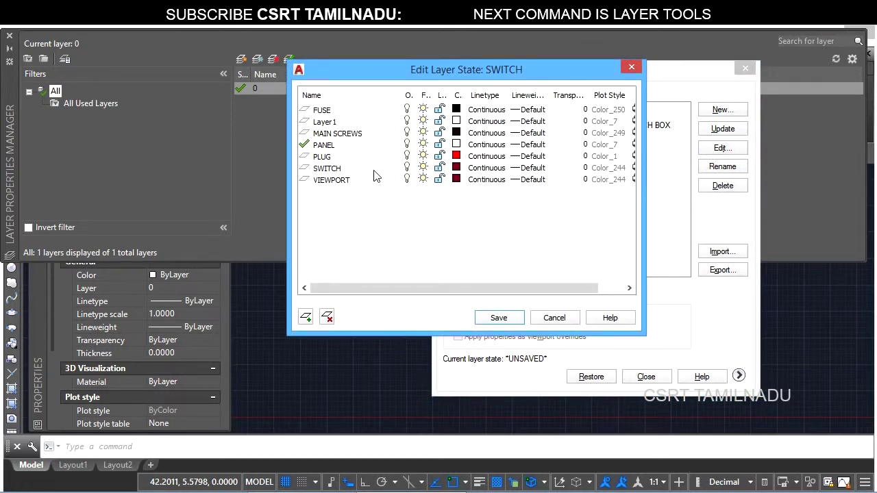
{"action": "left_click", "coordinate": [553, 318]}
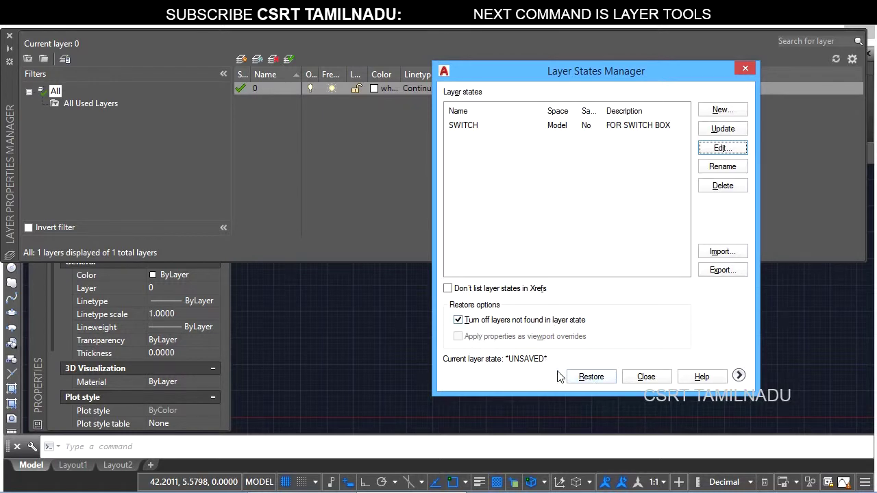
Restore SWITCH into Drawing8, compare it with SWITCH BOX.dwg, and turn layer 0 off
{"action": "left_click", "coordinate": [589, 377]}
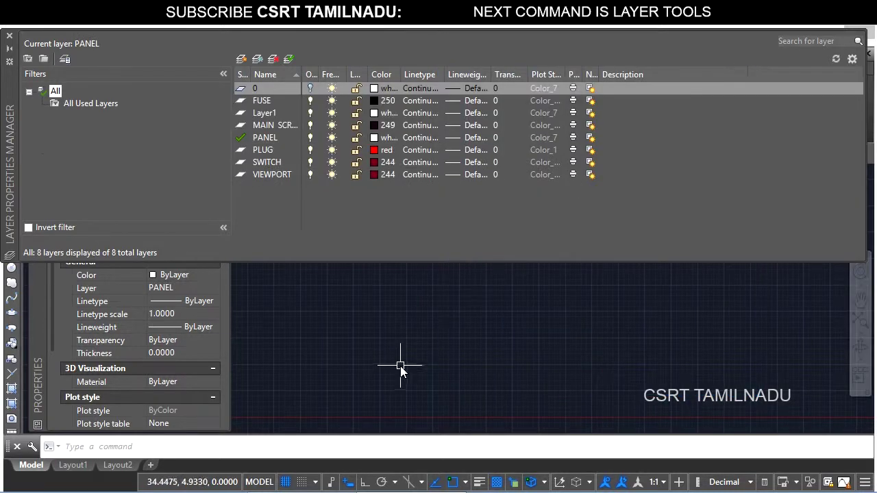
{"action": "left_click", "coordinate": [302, 484]}
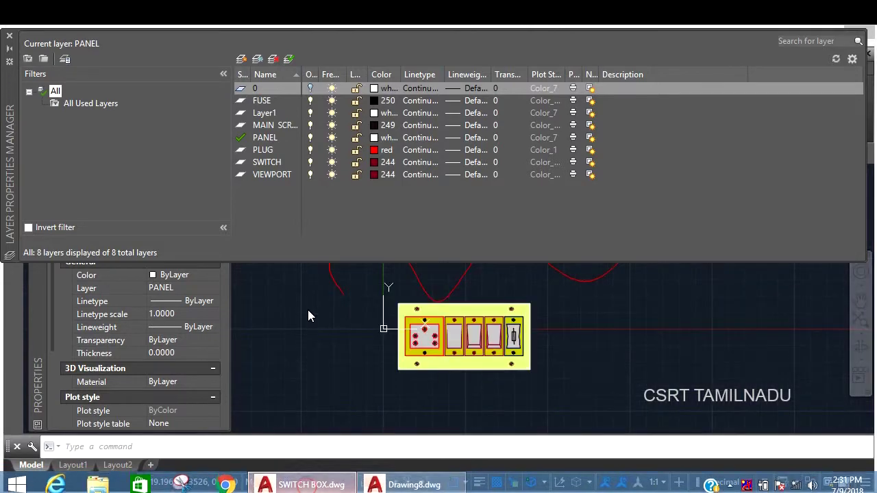
{"action": "left_click", "coordinate": [411, 480]}
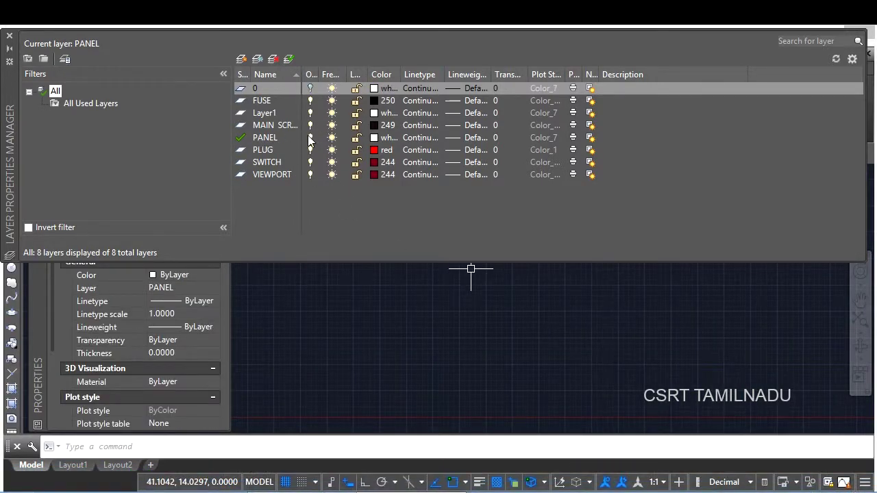
{"action": "left_click", "coordinate": [310, 89]}
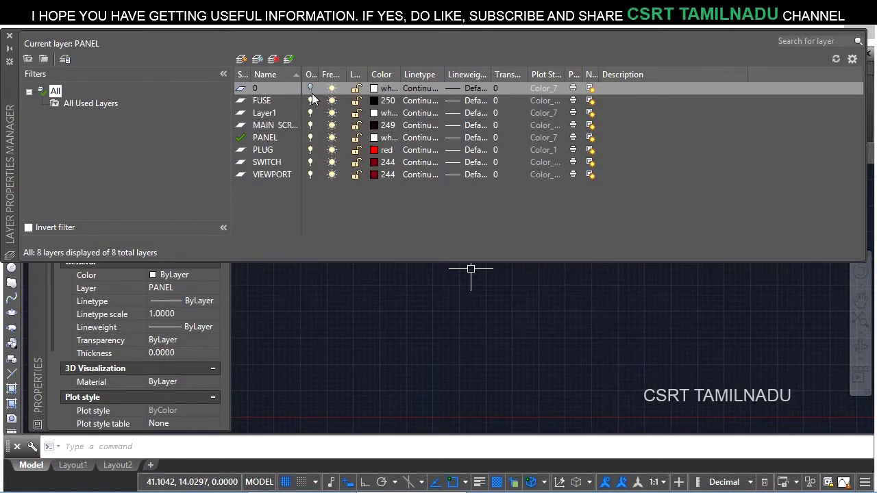
{"action": "key", "text": "alt+s"}
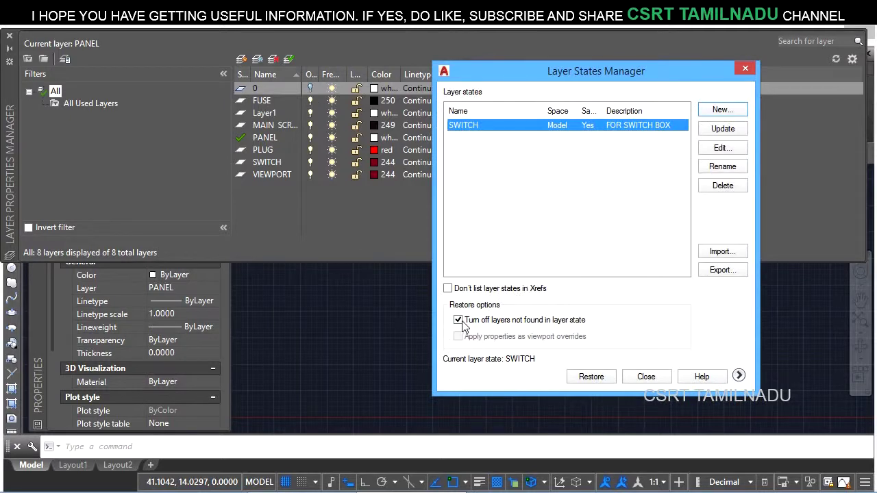
{"action": "left_click", "coordinate": [647, 376]}
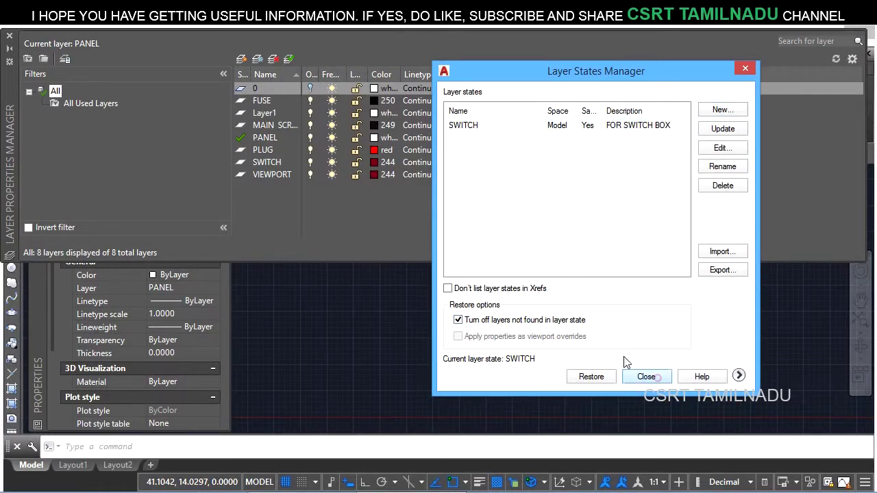